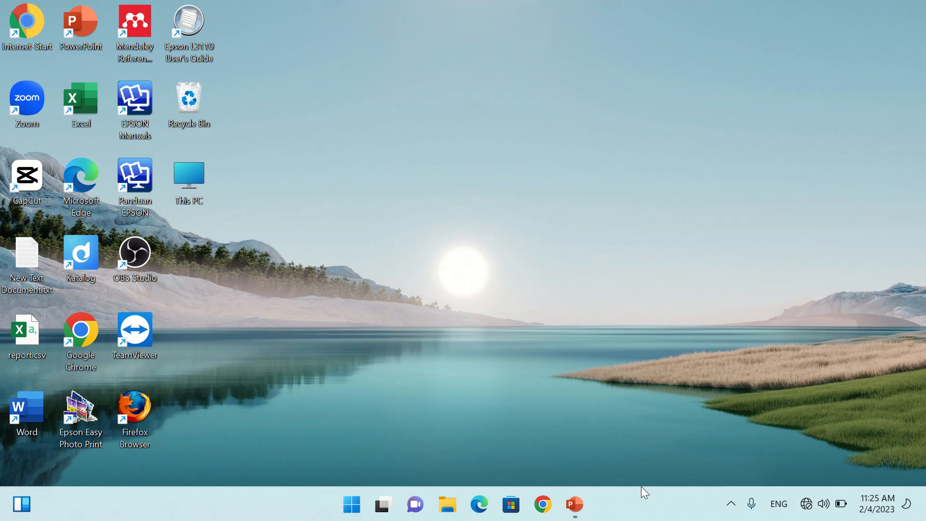
pyautogui.click(574, 504)
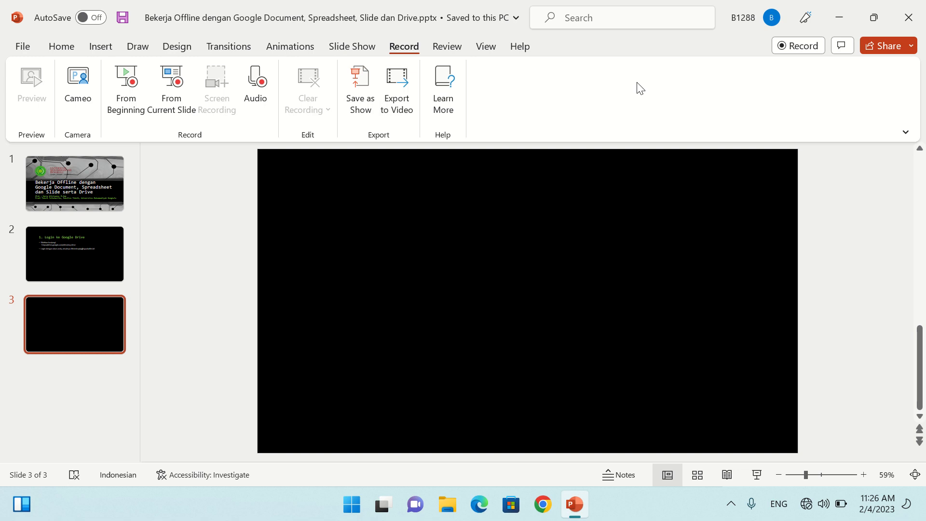
pyautogui.click(576, 505)
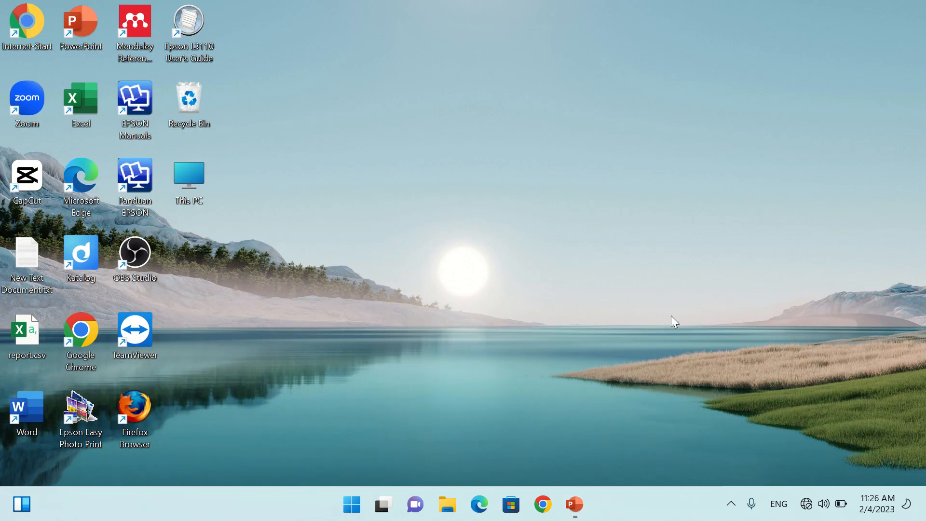
# Step: Check the computer's Wi-Fi status and dismiss the network settings
pyautogui.click(823, 504)
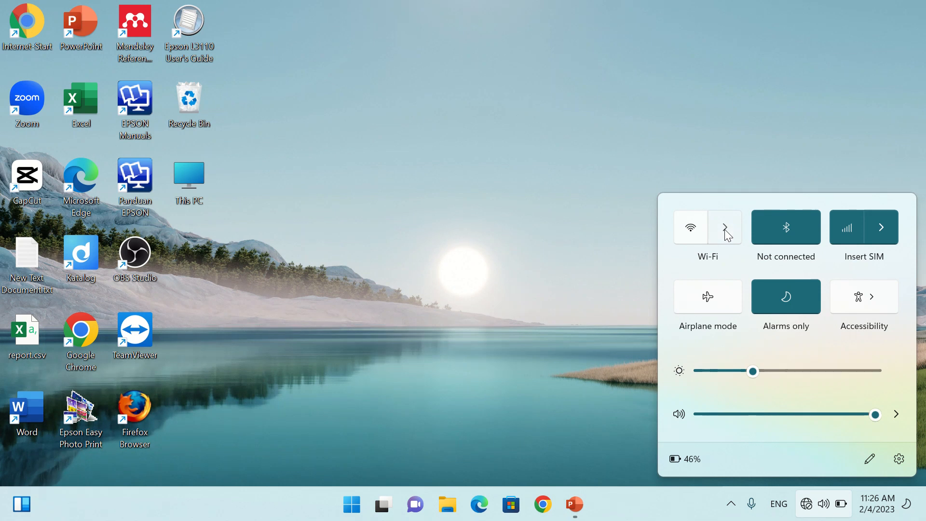
pyautogui.click(724, 229)
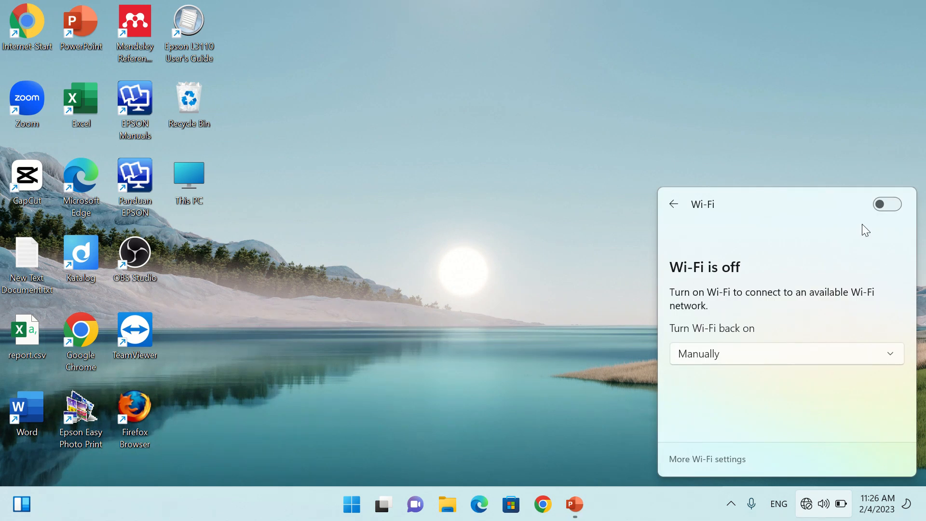
pyautogui.click(617, 256)
# Step: Open drive.google.com in Google Chrome and check the signed-in account
pyautogui.click(542, 504)
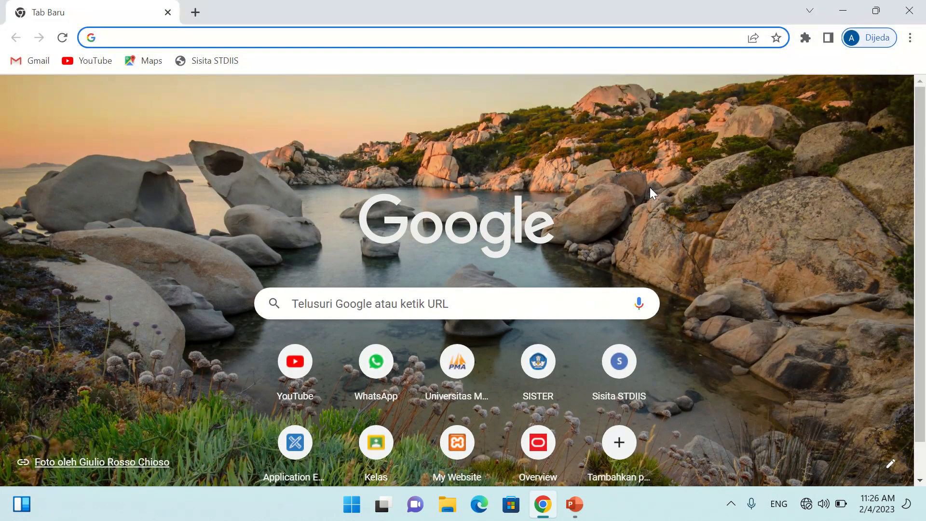
pyautogui.write('drive.g')
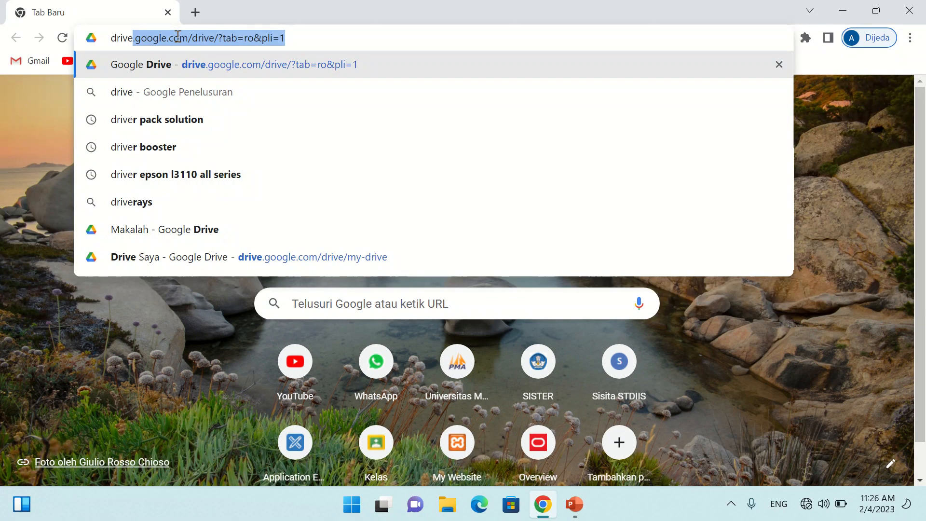
pyautogui.write('oogl')
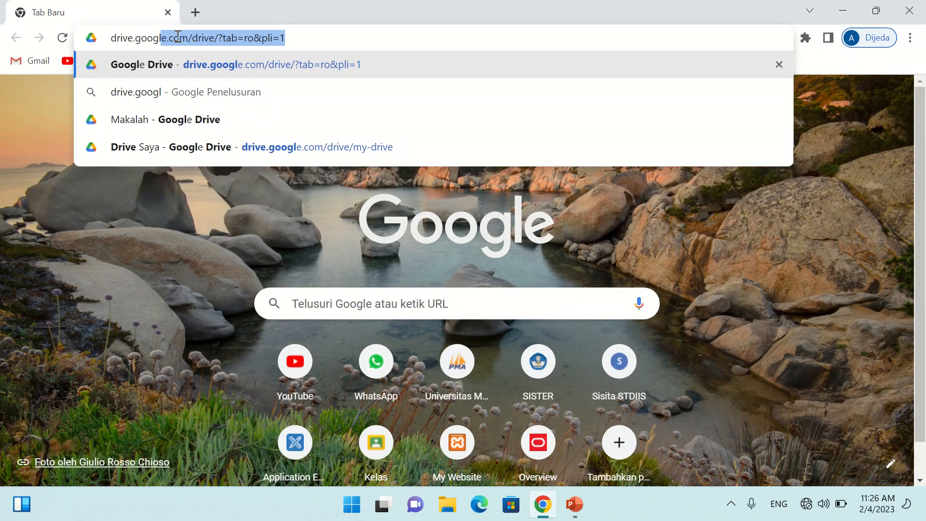
pyautogui.write('e.com')
pyautogui.press('Delete')
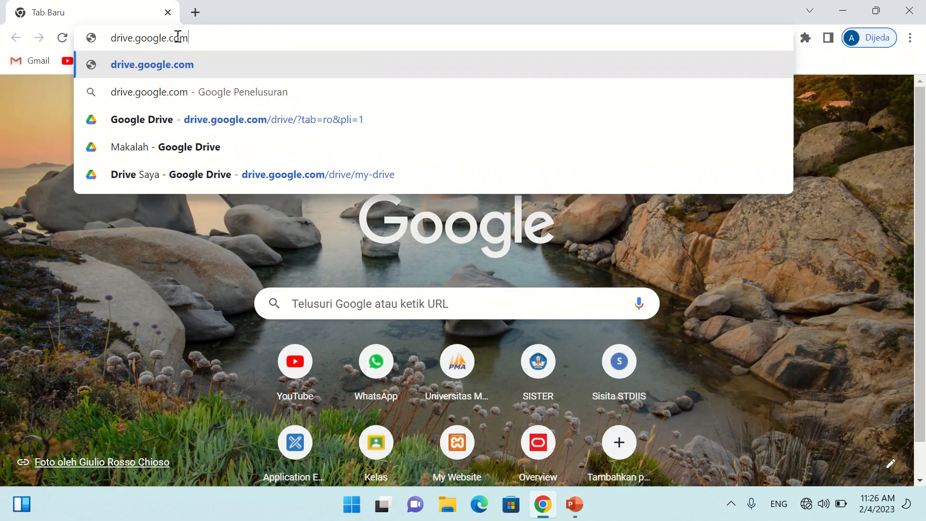
pyautogui.press('Return')
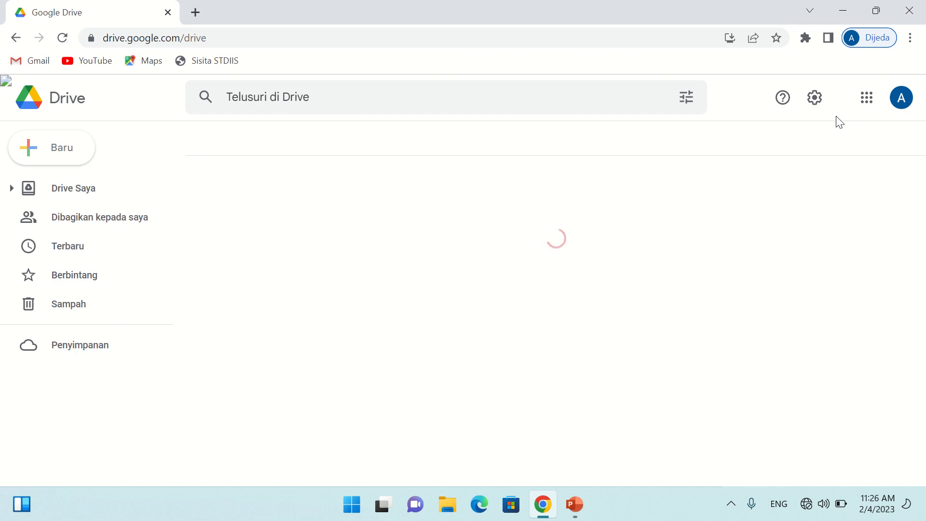
pyautogui.click(904, 107)
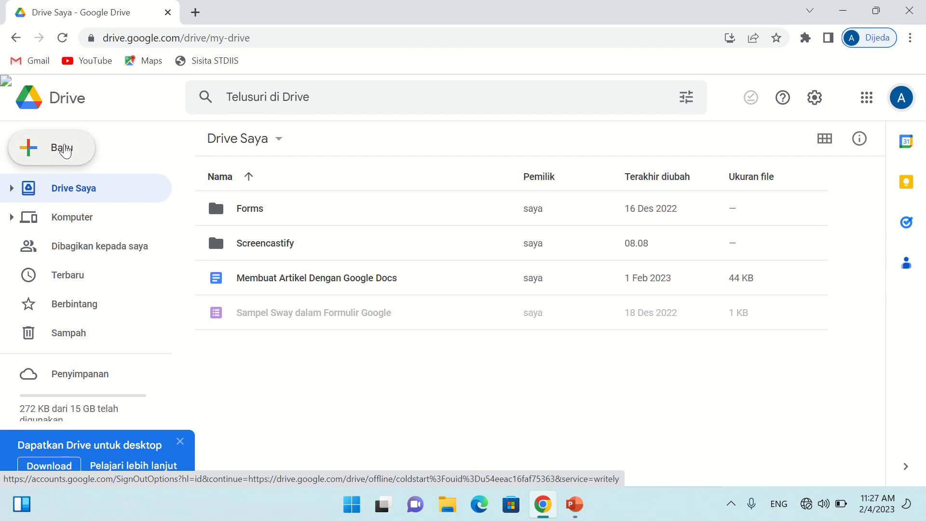
# Step: Create a new Google Dokumen file in Drive and title it "Pengumuman"
pyautogui.click(59, 153)
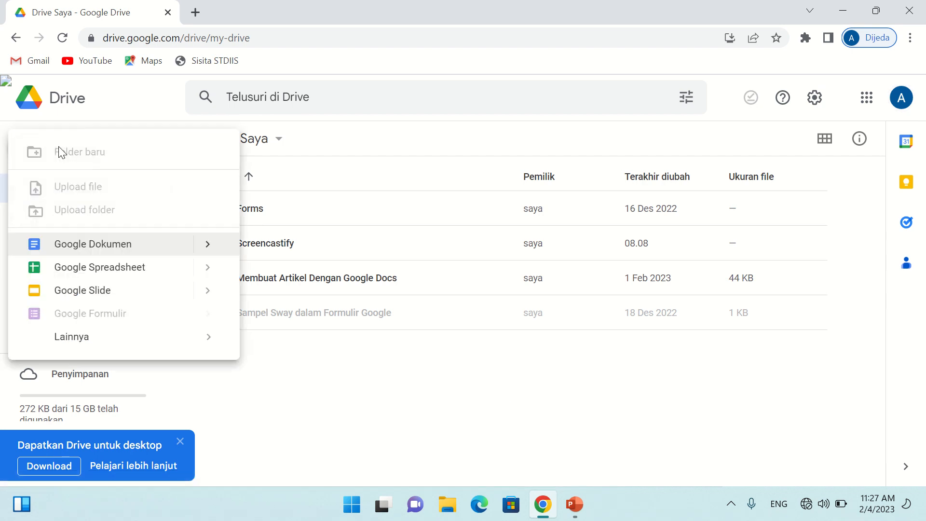
pyautogui.click(93, 244)
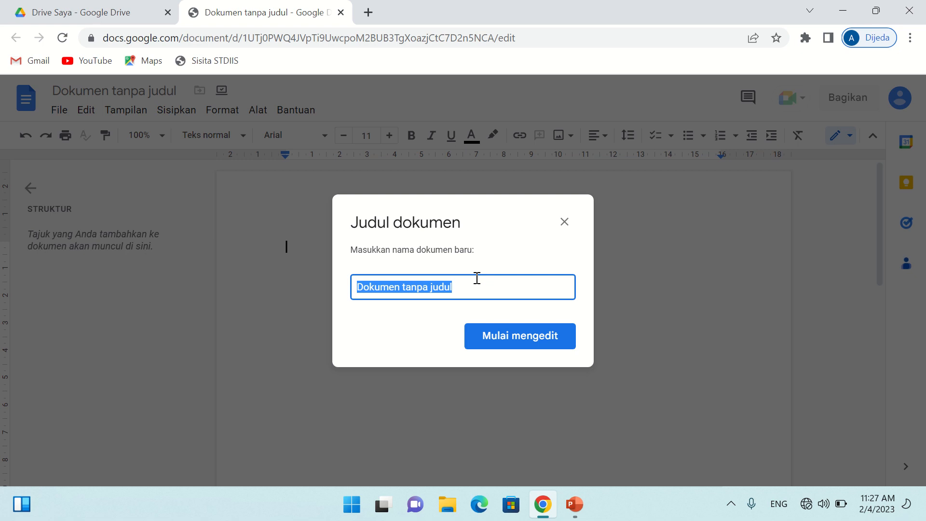
pyautogui.write('Pengumuman')
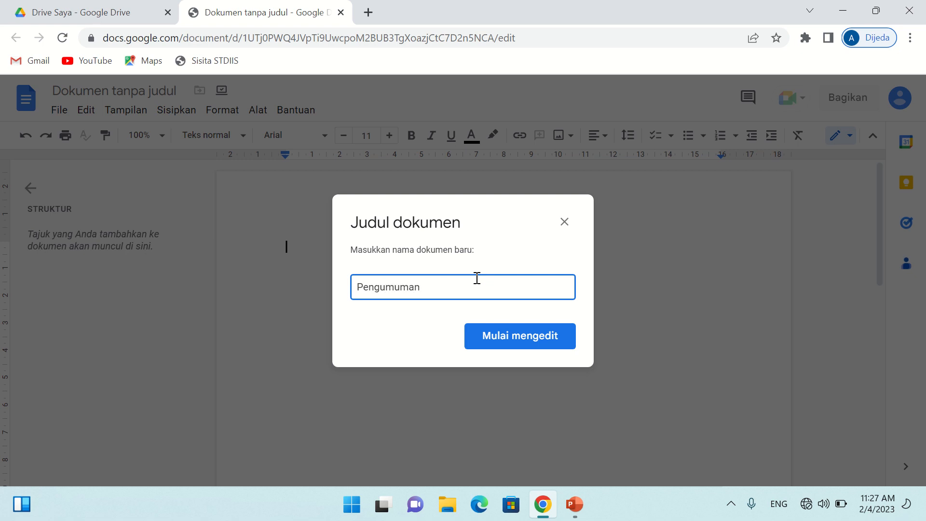
pyautogui.click(510, 335)
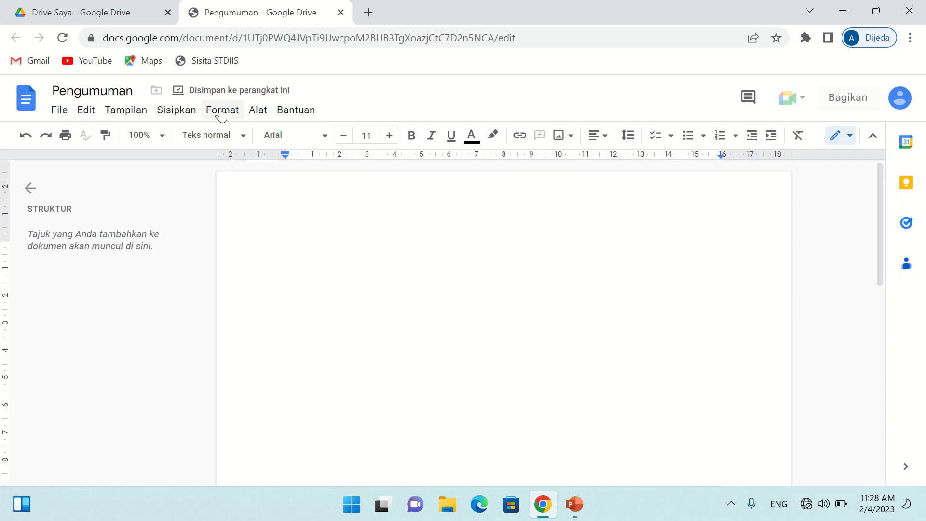
# Step: Add the centred heading "Pengumuman" on the document's first line in the Judul style
pyautogui.click(609, 142)
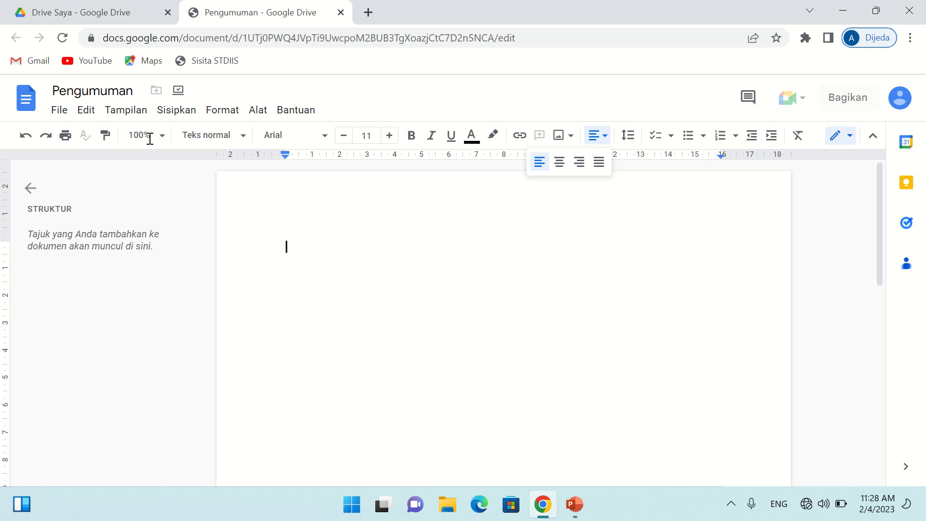
pyautogui.doubleClick(416, 249)
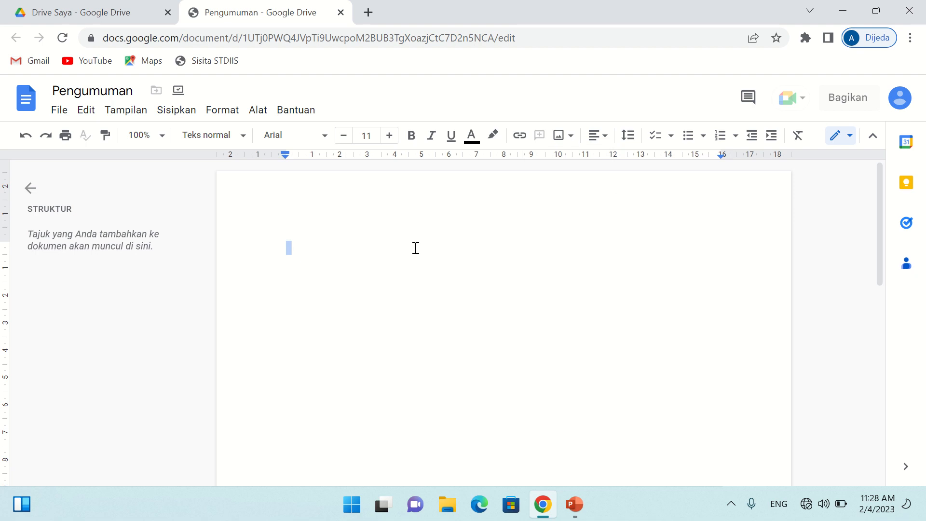
pyautogui.click(304, 247)
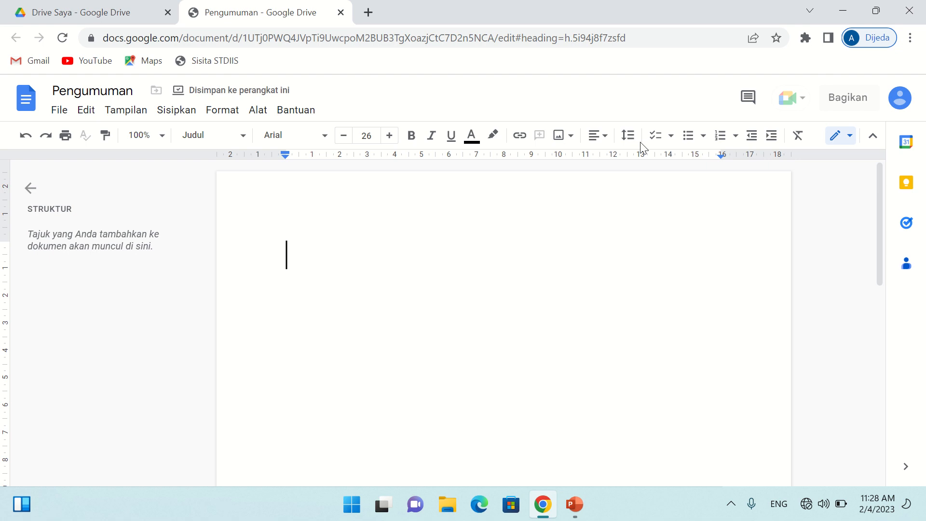
pyautogui.click(602, 136)
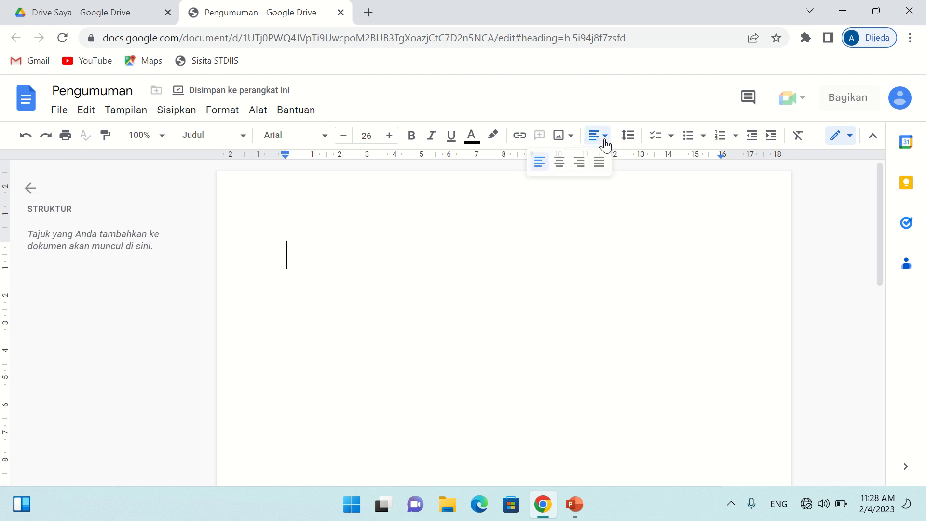
pyautogui.click(557, 165)
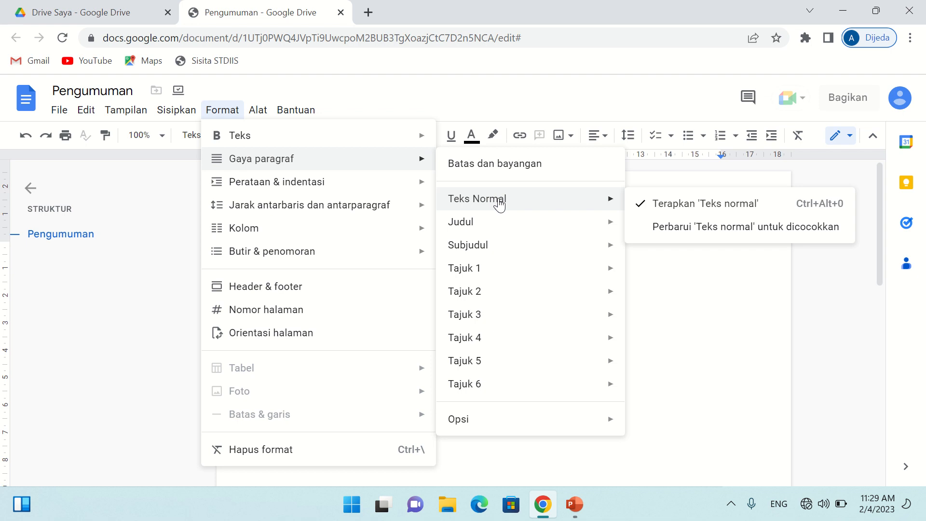
# Step: Apply the Subjudul style to the line below the heading and enter "Pendaftaran Mahasiswa Baru"
pyautogui.moveTo(530, 252)
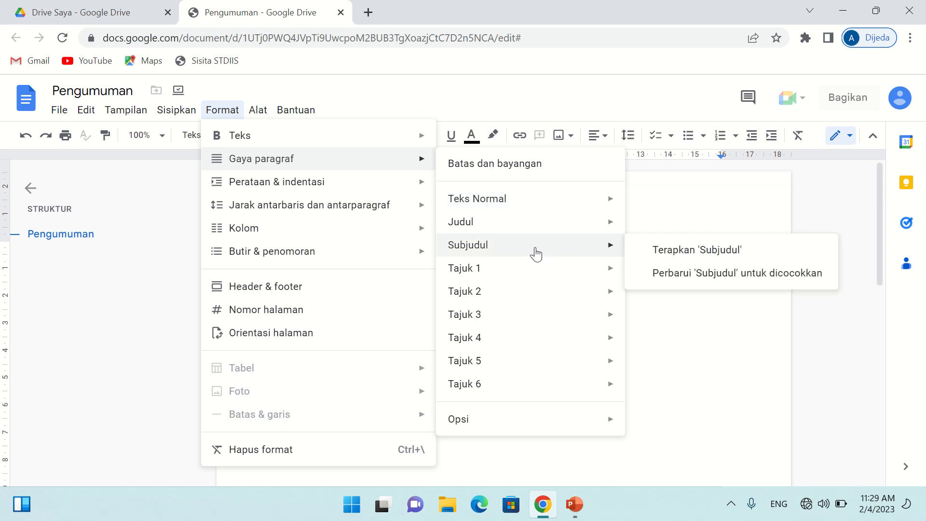
pyautogui.click(673, 261)
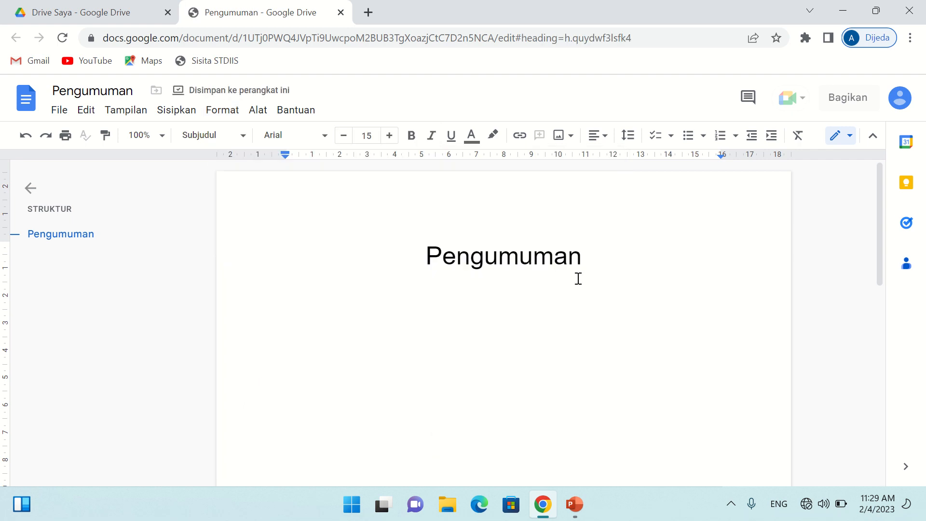
pyautogui.write('Pendaftaran Mahasiwa')
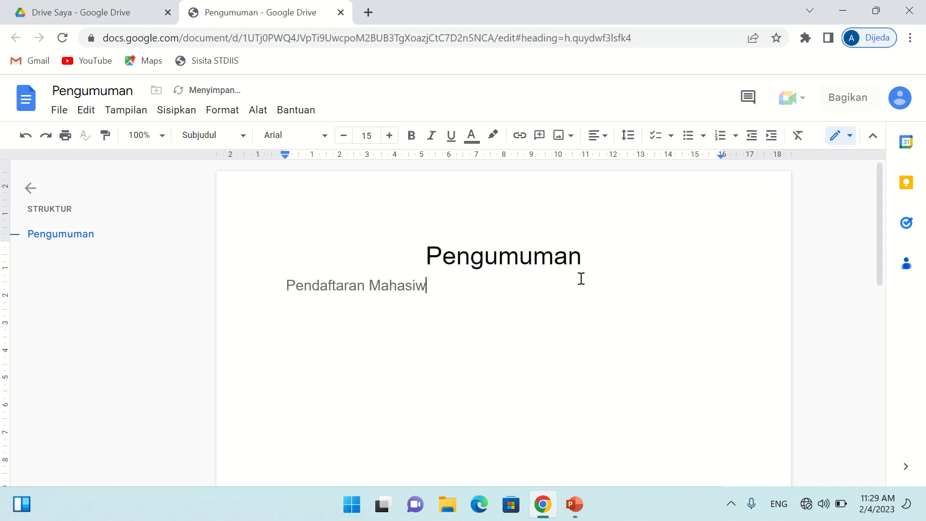
pyautogui.press('BackSpace')
pyautogui.press('BackSpace')
pyautogui.write('swa Baru')
# Step: Colour the subtitle "Pendaftaran Mahasiswa Baru" blue and update the Subjudul style to match it
pyautogui.moveTo(517, 293); pyautogui.dragTo(278, 285)
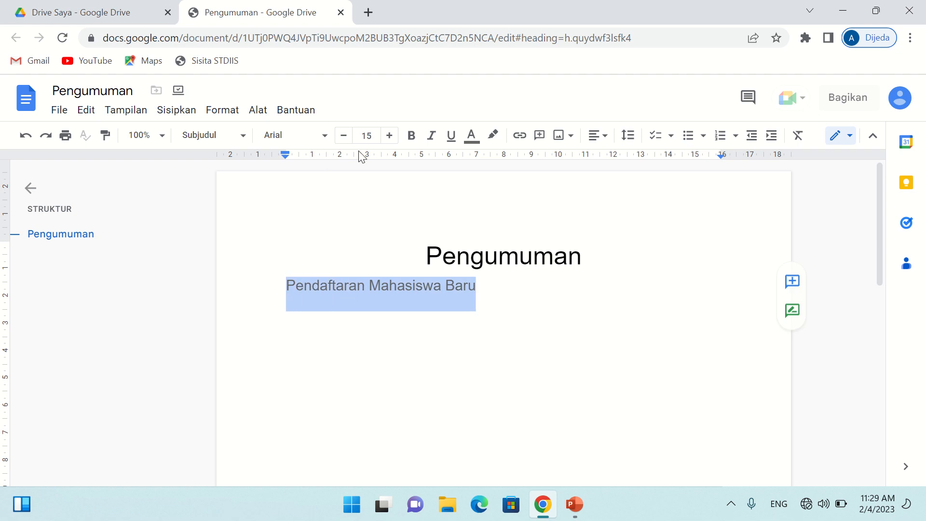
pyautogui.click(472, 136)
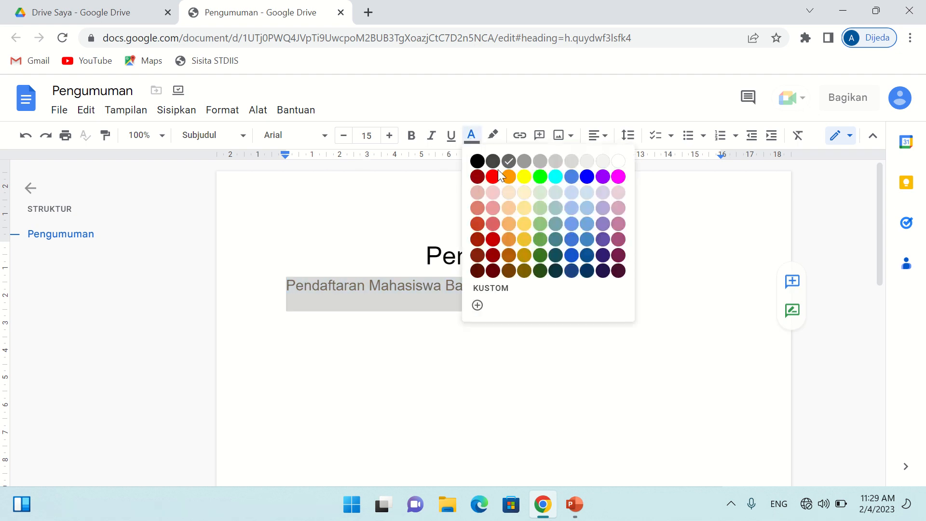
pyautogui.click(578, 175)
pyautogui.click(243, 136)
pyautogui.moveTo(297, 273)
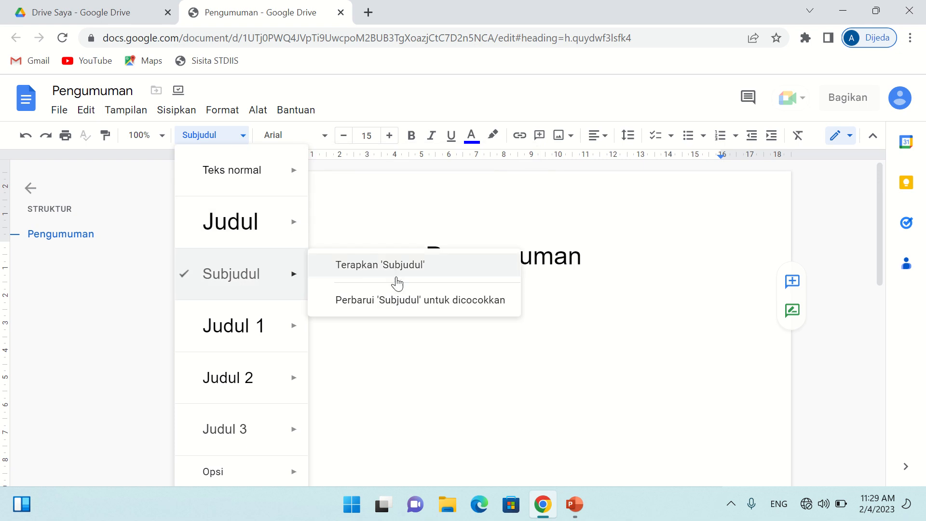
pyautogui.click(397, 304)
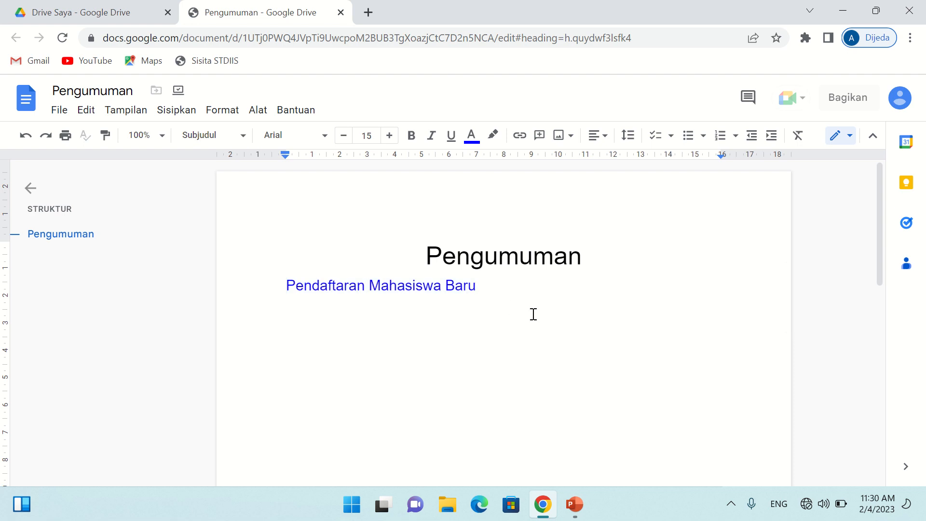
# Step: Start a new Teks normal paragraph below the subtitle and set its alignment to justified
pyautogui.press('Return')
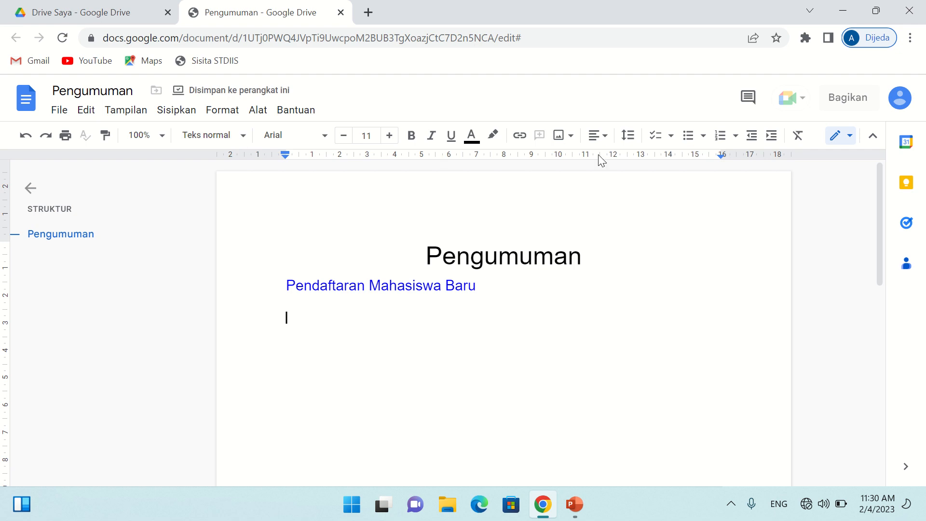
pyautogui.click(603, 138)
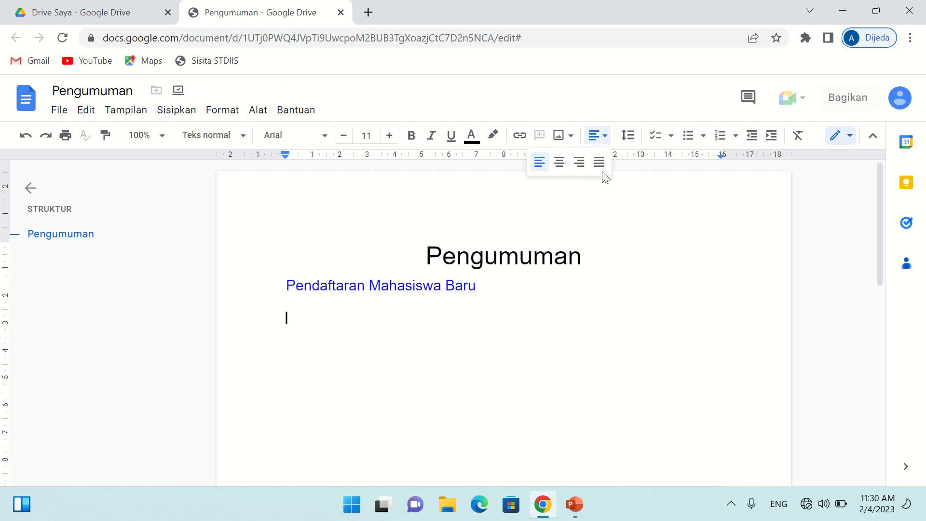
pyautogui.click(600, 167)
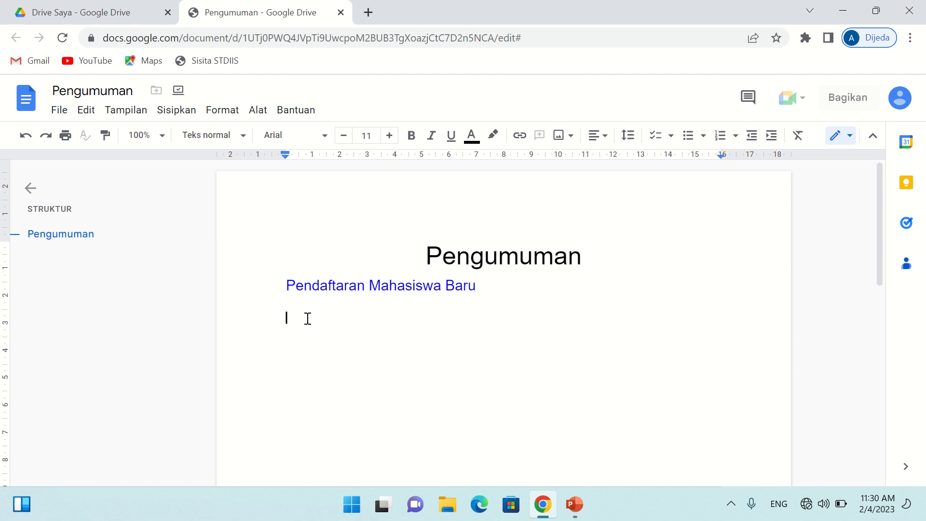
pyautogui.rightClick(310, 324)
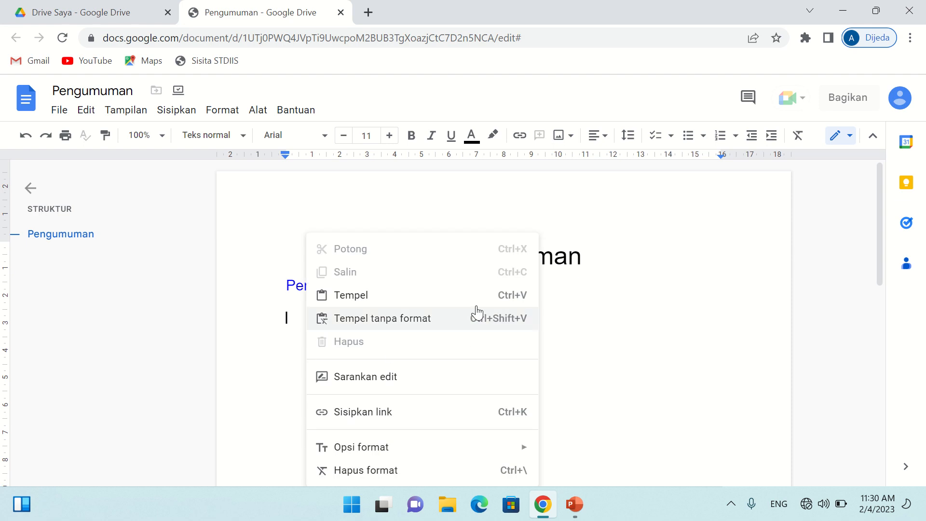
pyautogui.click(243, 136)
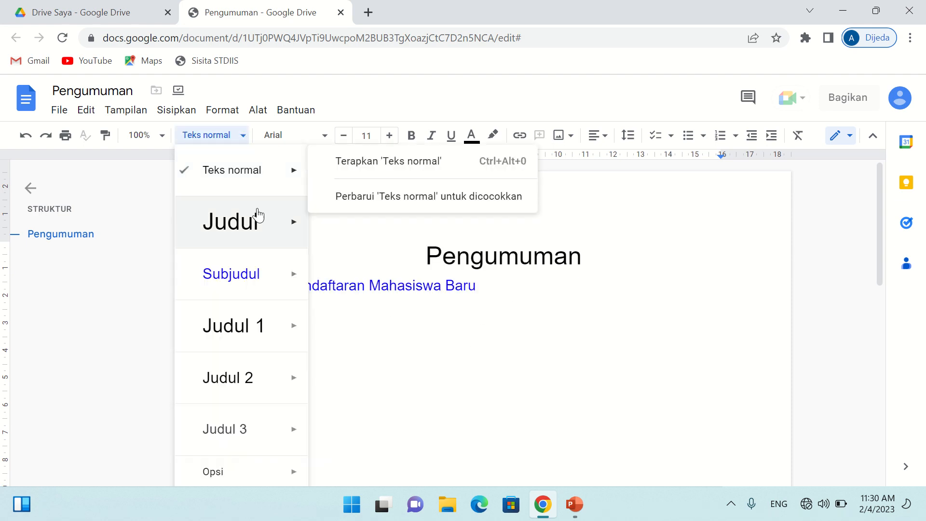
pyautogui.press('Escape')
# Step: Enter "Ini contoh paragraf yang diketik dengan style atau gaya pengetikan text normal di aplikasi Google Documents." below the subtitle
pyautogui.write('Ini contoh paragraf yang dike')
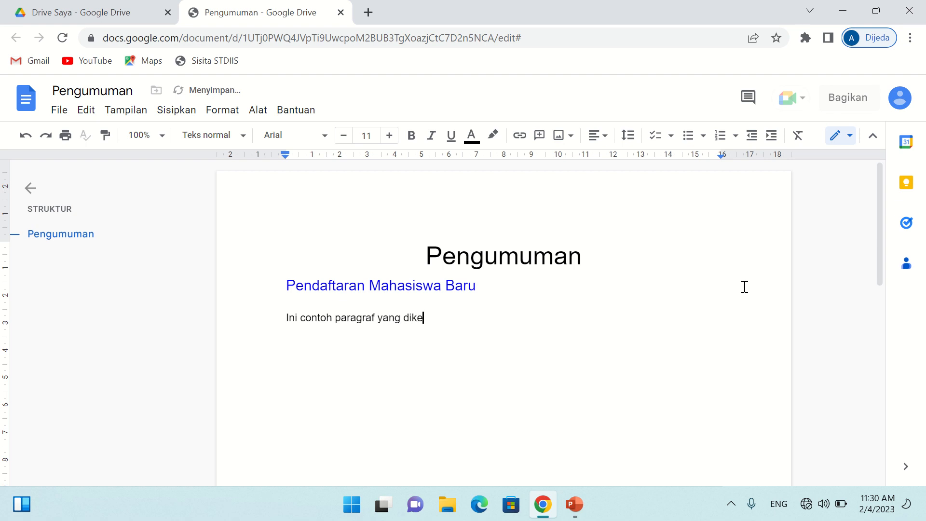
pyautogui.write('tik dengan style atau gaya pengetikan text')
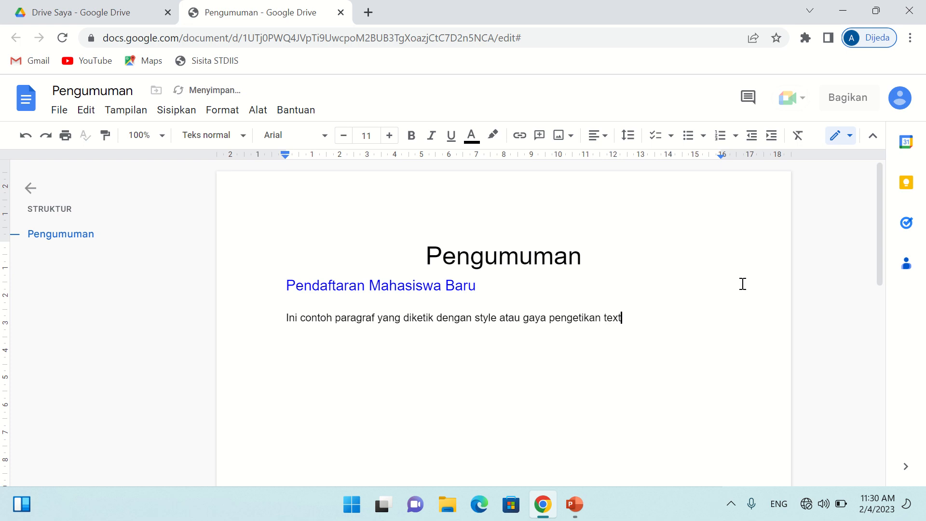
pyautogui.write(' normal di aplikasi G')
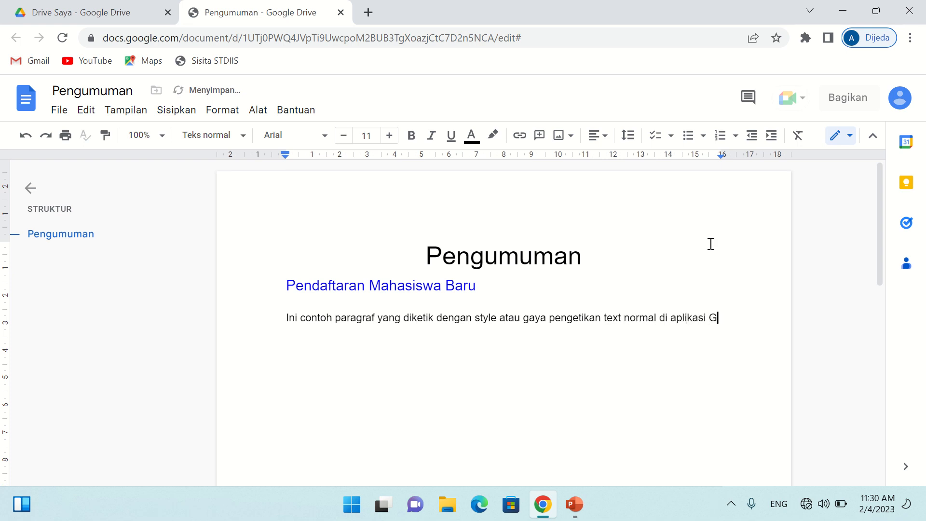
pyautogui.write('oogle Documents.  Penget')
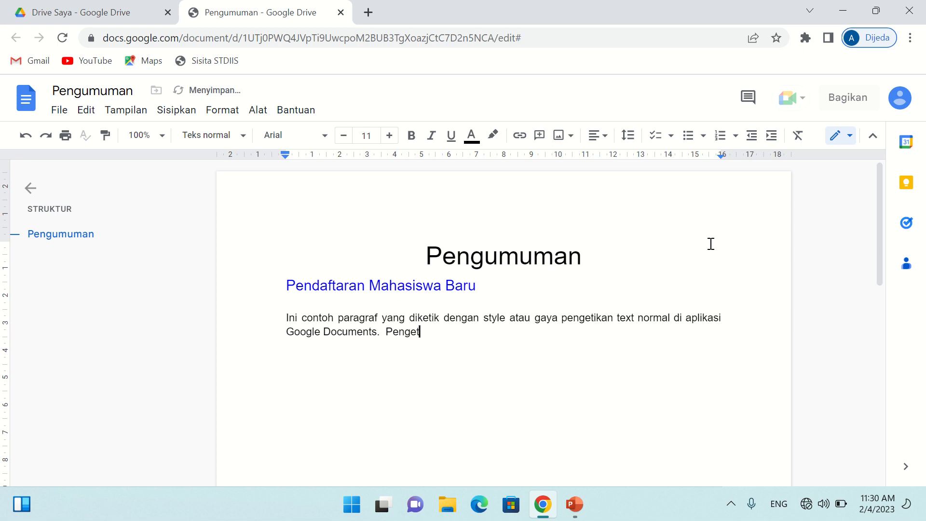
# Step: Continue the paragraph with "Pengetikan ini dilakukan dalam mode offline / luring yang telah diatur pada aplikasi Google Drive yang telah dijelaskan pada tayangan tutorial terdahulu."
pyautogui.write('ikan ini diklakukan')
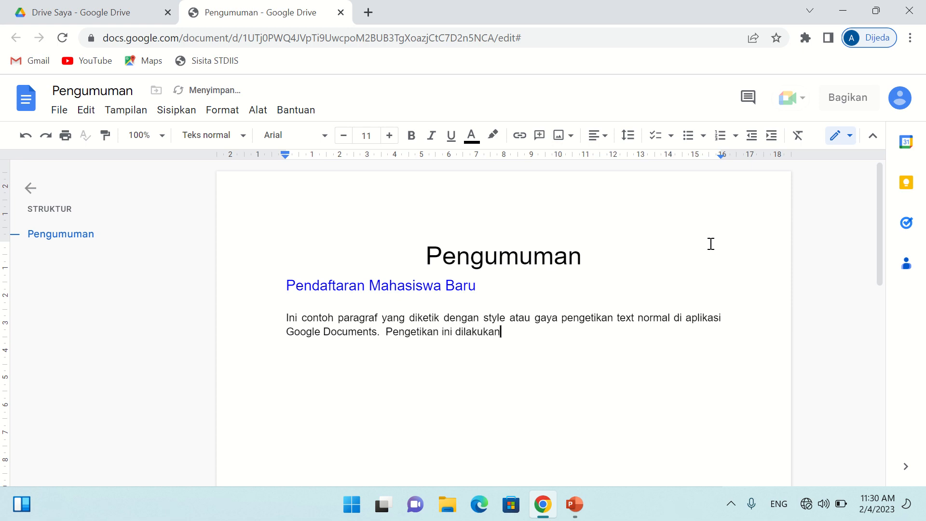
pyautogui.write(' dalam mode offlin')
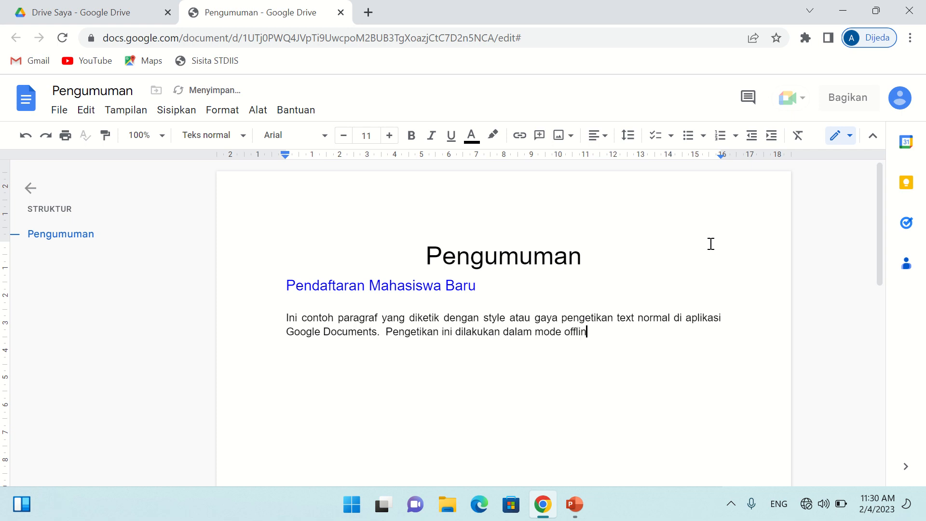
pyautogui.write('e / luring yang terl')
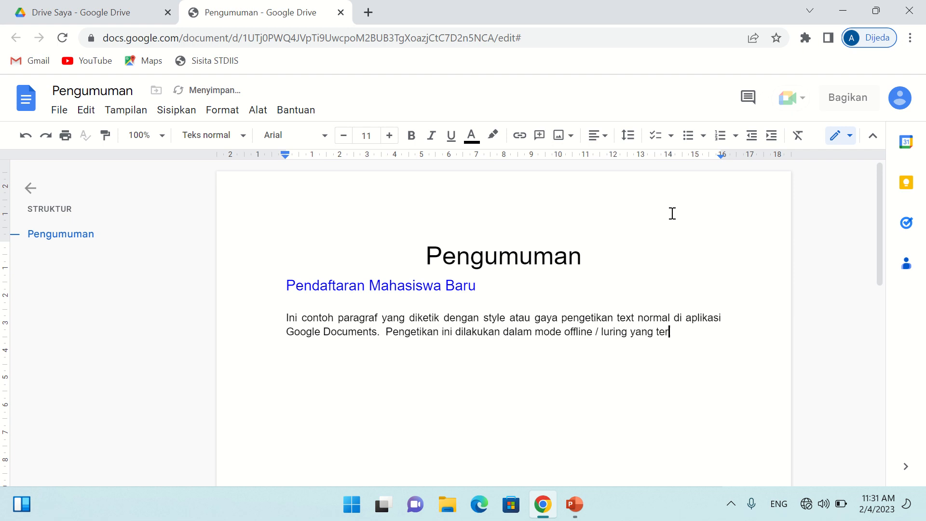
pyautogui.press('BackSpace')
pyautogui.press('BackSpace')
pyautogui.write('lah dis')
pyautogui.press('BackSpace')
pyautogui.write('atur pada aplikasi Google Drive yang telah dijelaskan pada ')
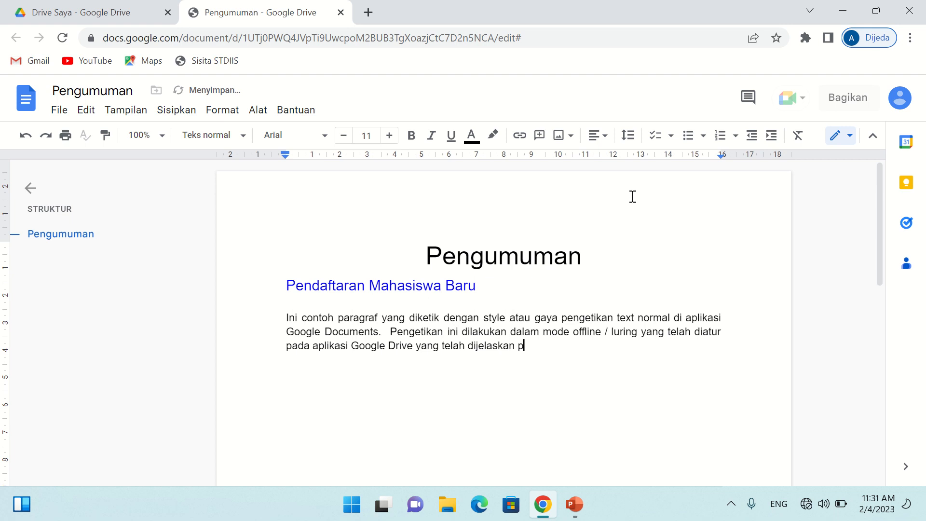
pyautogui.write('tayana')
pyautogui.write('an t')
# Step: Apply the Subjudul style to the line below the first paragraph and enter "Sub Judul 2" there
pyautogui.click(212, 135)
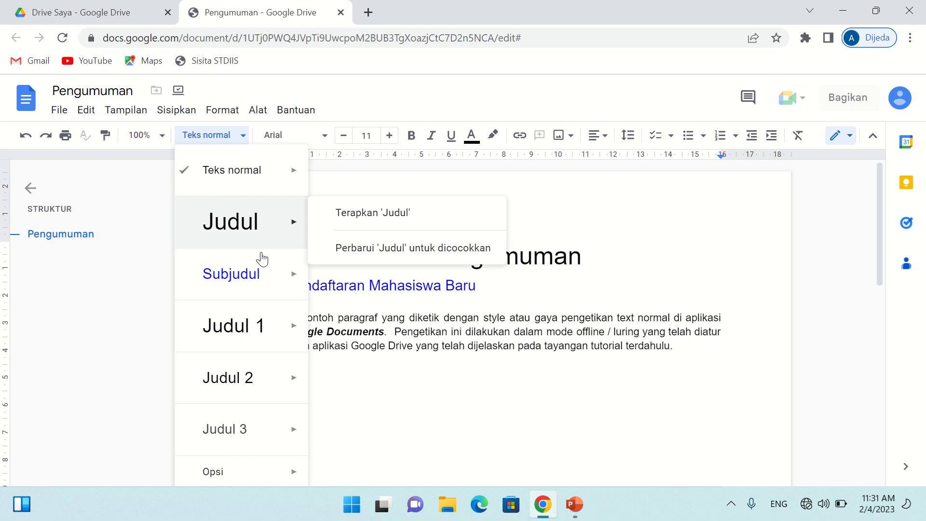
pyautogui.moveTo(253, 282)
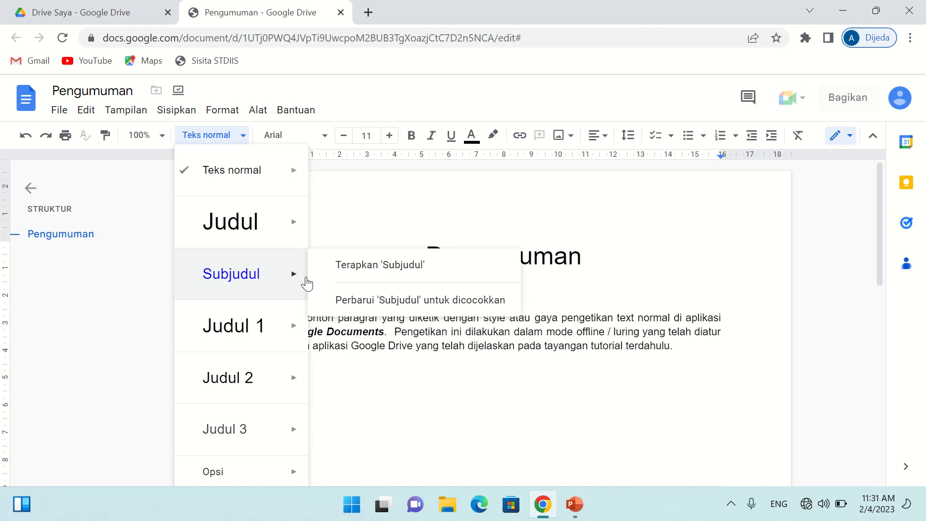
pyautogui.click(355, 266)
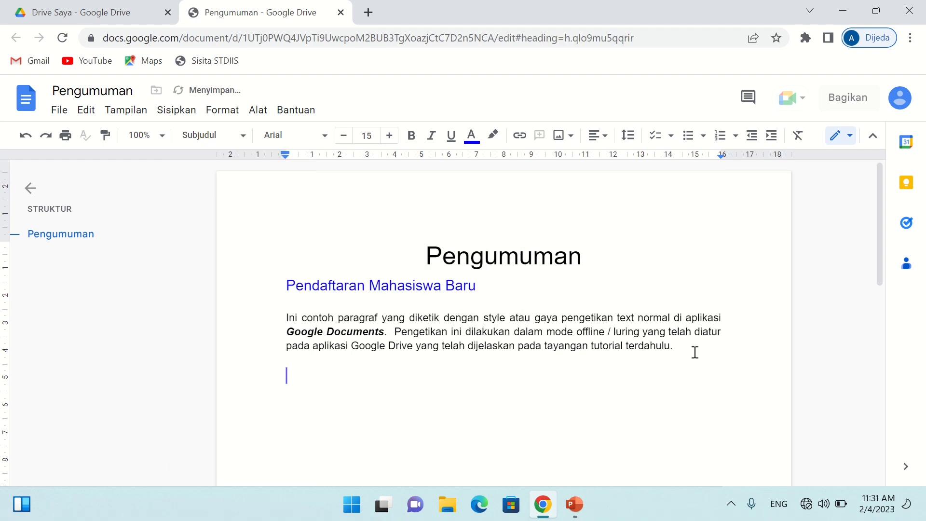
pyautogui.write('Sub Judul 2')
pyautogui.press('Return')
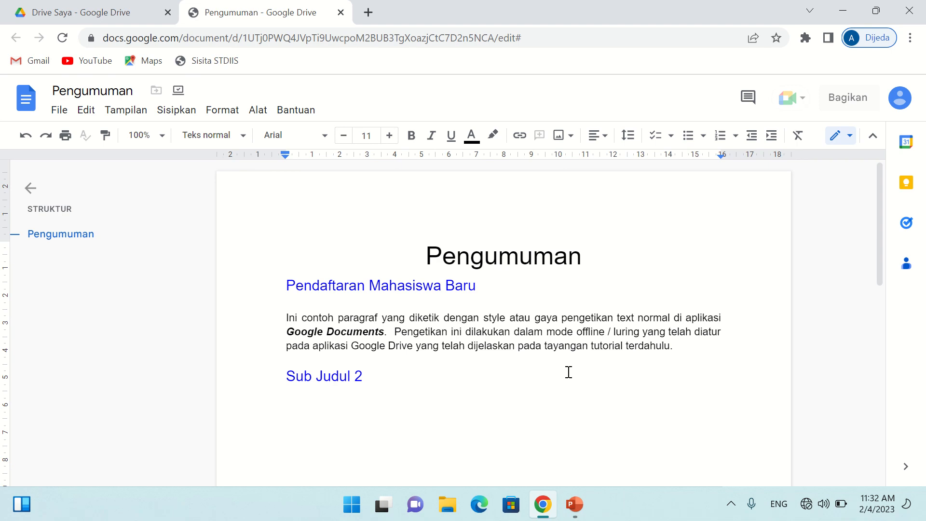
# Step: Under "Sub Judul 2", enter "Ini contoh paragraf ke dua yang diketik di bawah sub judul 2. Paragraf ini sudah diatur sebelumnya pada awal pengetikan paragraf pertaman."
pyautogui.write('Ini con')
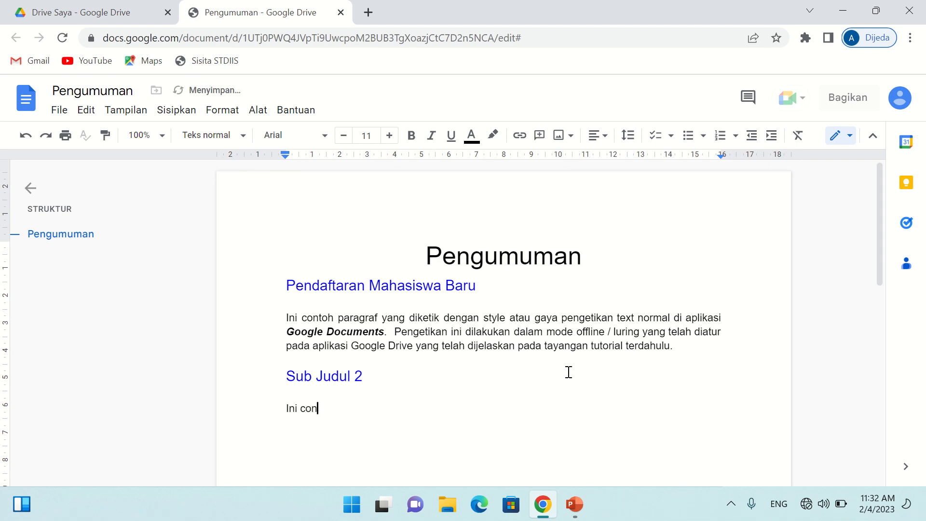
pyautogui.write('toh paragraf ke dua yang diketik di bawah sub judul 2.')
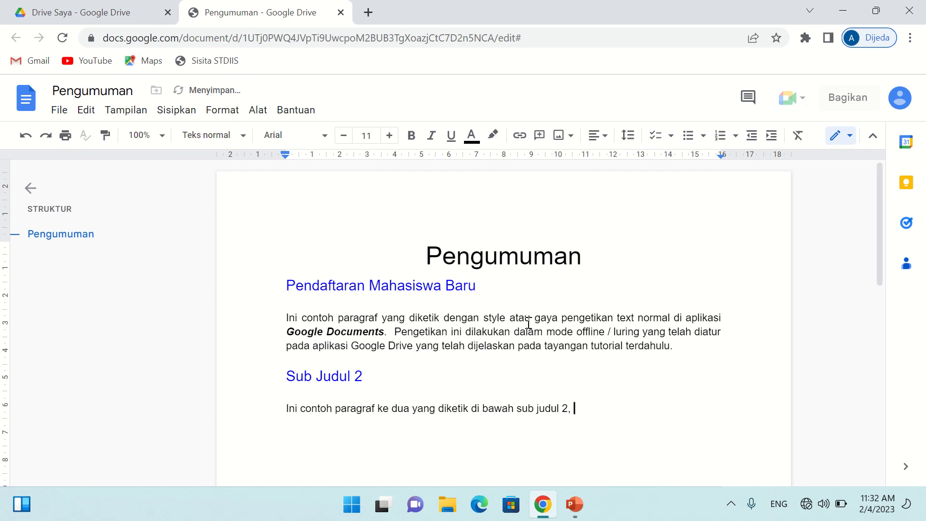
pyautogui.write('  Paragraf ini sudah')
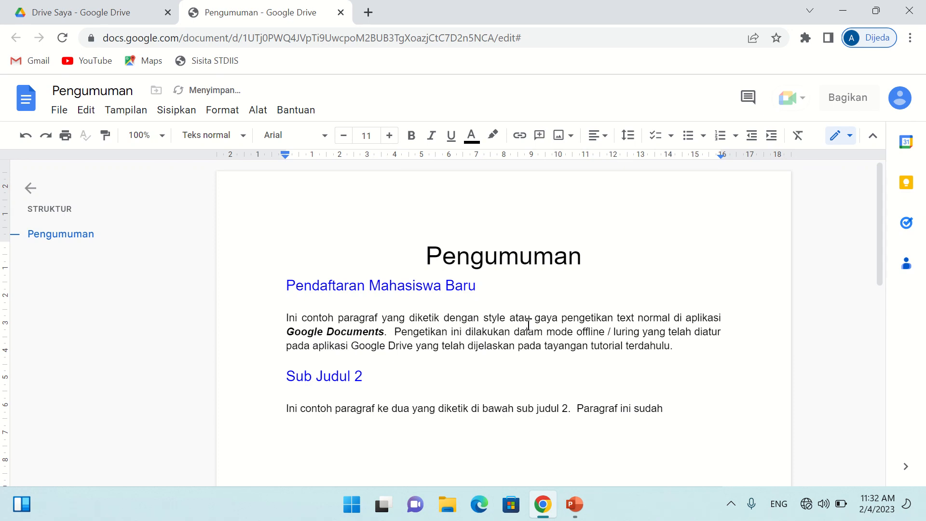
pyautogui.write(' diatru')
pyautogui.press('BackSpace')
pyautogui.press('BackSpace')
pyautogui.write('ur sebelumnya pada awal')
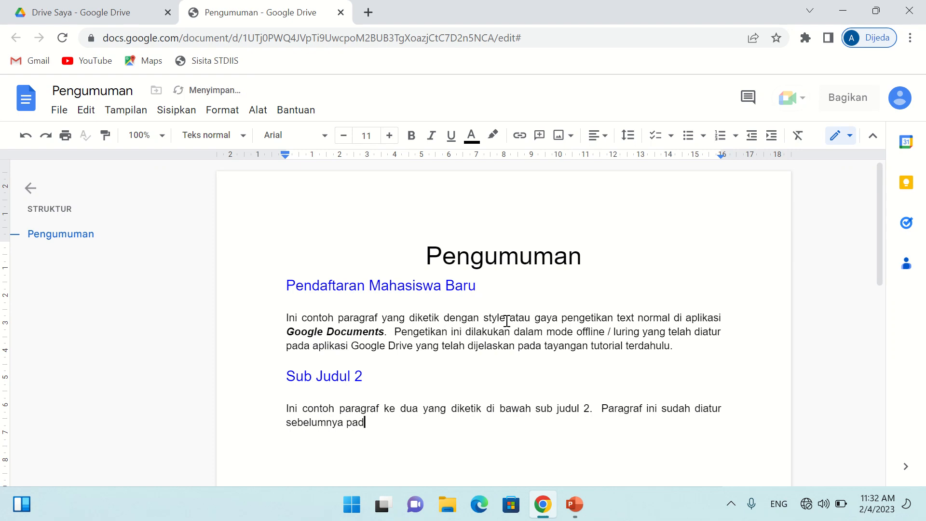
pyautogui.press('BackSpace')
pyautogui.press('BackSpace')
pyautogui.press('BackSpace')
pyautogui.press('BackSpace')
pyautogui.write('wal pengetikan para')
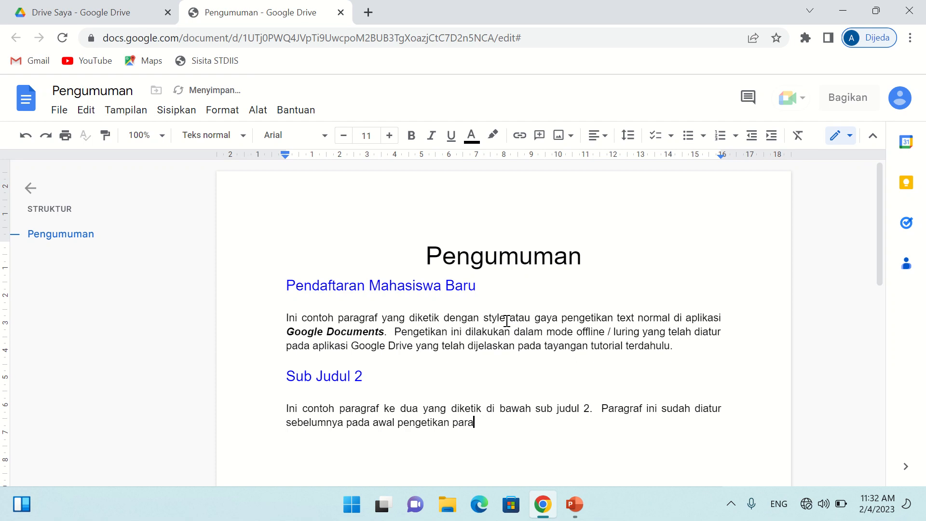
pyautogui.write('graf pertaman.')
pyautogui.press('Return')
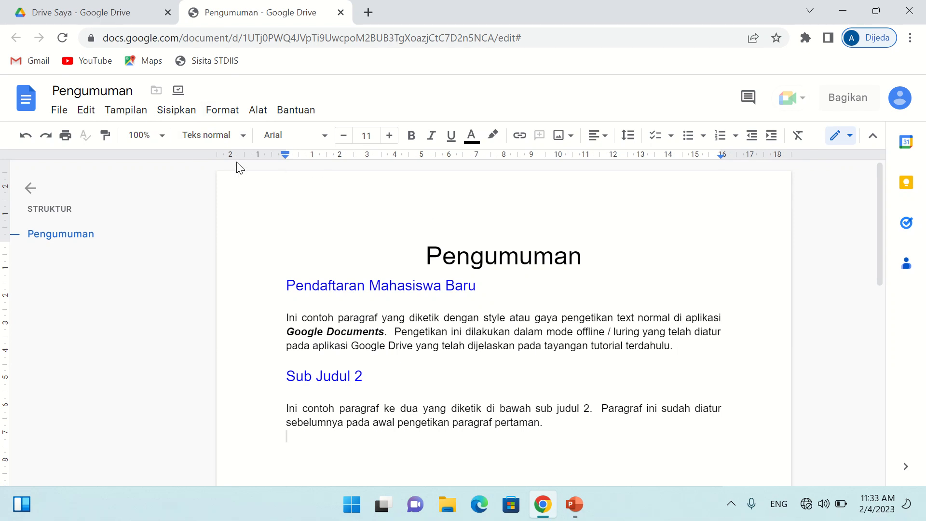
# Step: Insert a next-page section break, Batas bagian (halaman berikutnya), after the second paragraph
pyautogui.click(175, 115)
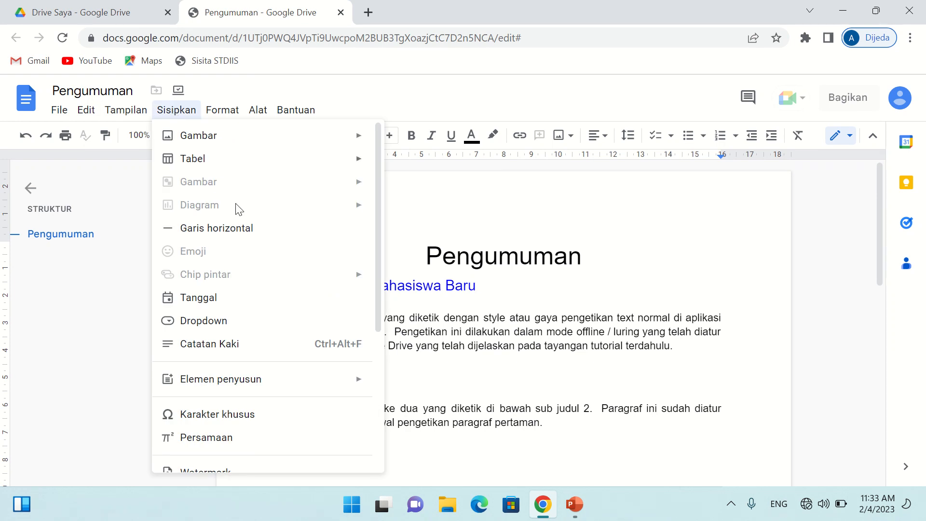
pyautogui.scroll(-5, 235, 210)
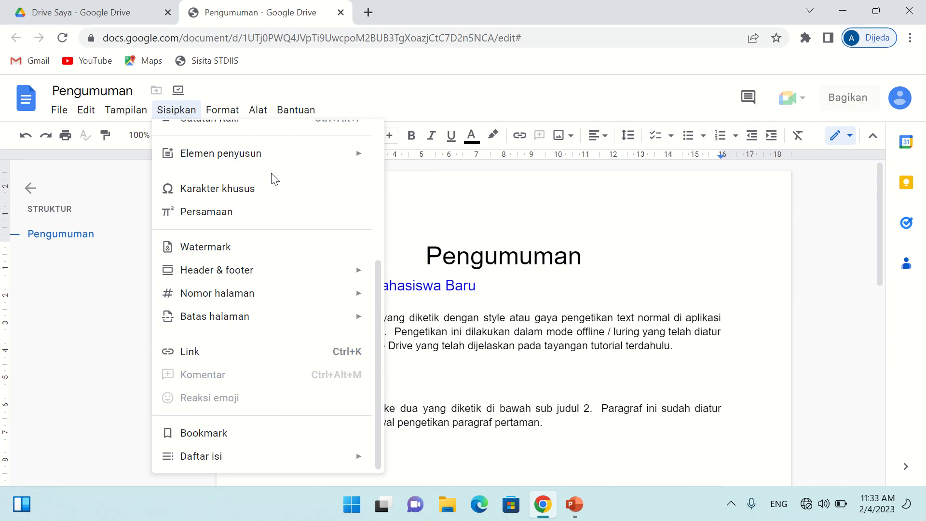
pyautogui.moveTo(295, 323)
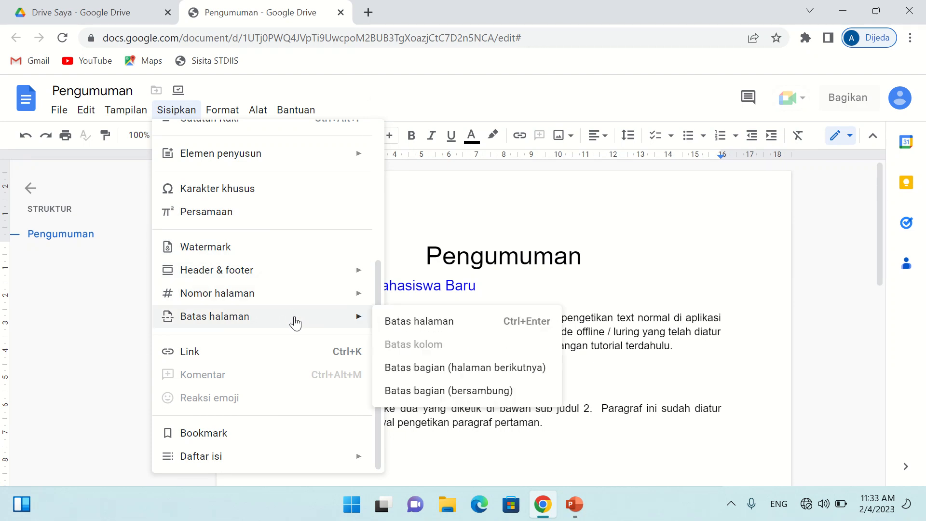
pyautogui.click(460, 367)
# Step: Add the centred heading "Daftar Isi" in the Judul style on the new page and insert a table of contents below it
pyautogui.scroll(-11, 556, 353)
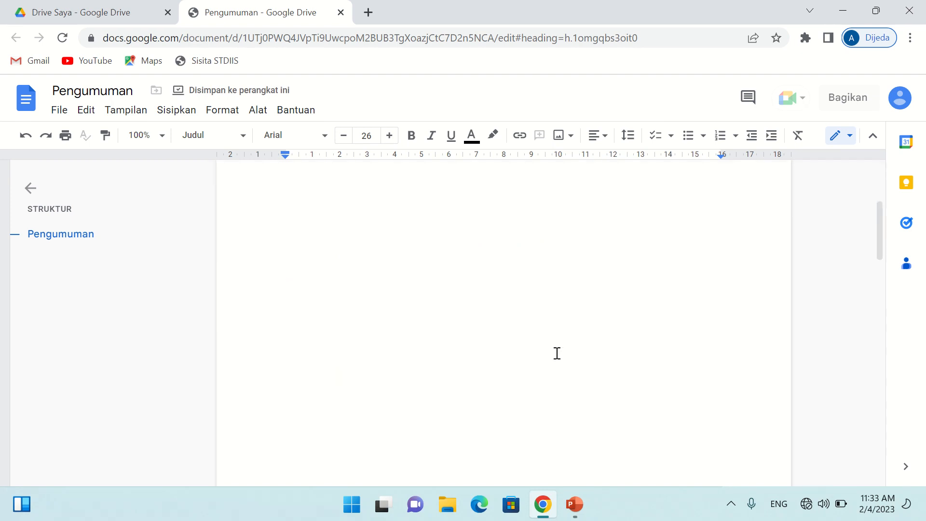
pyautogui.scroll(-5, 557, 356)
pyautogui.scroll(5, 519, 372)
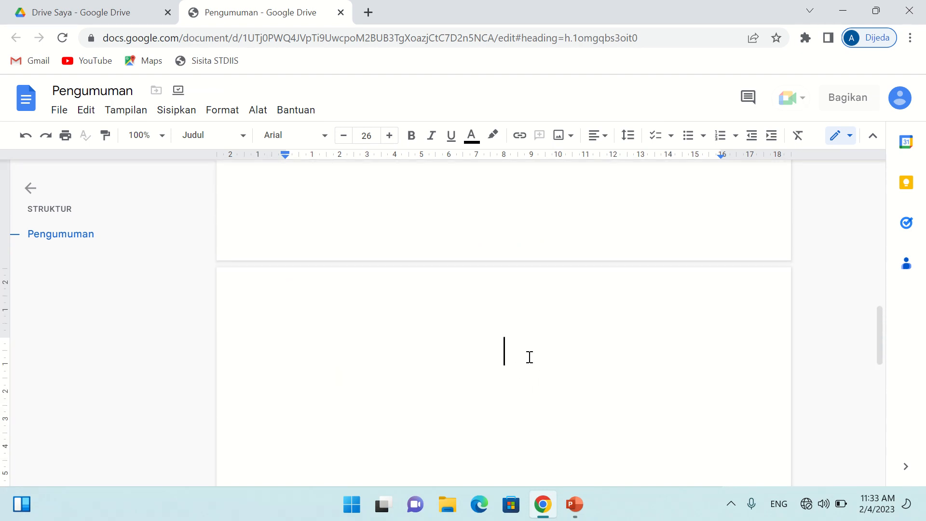
pyautogui.write('Daftar Isi')
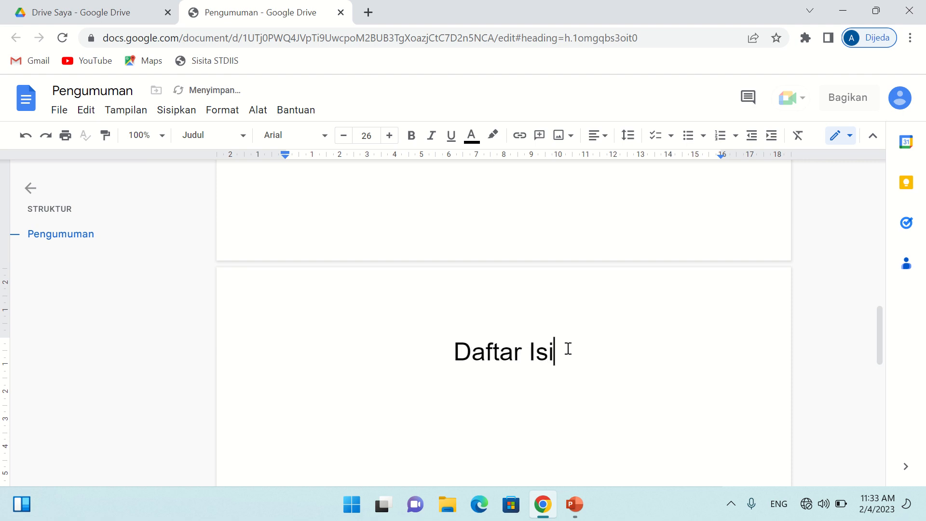
pyautogui.press('Return')
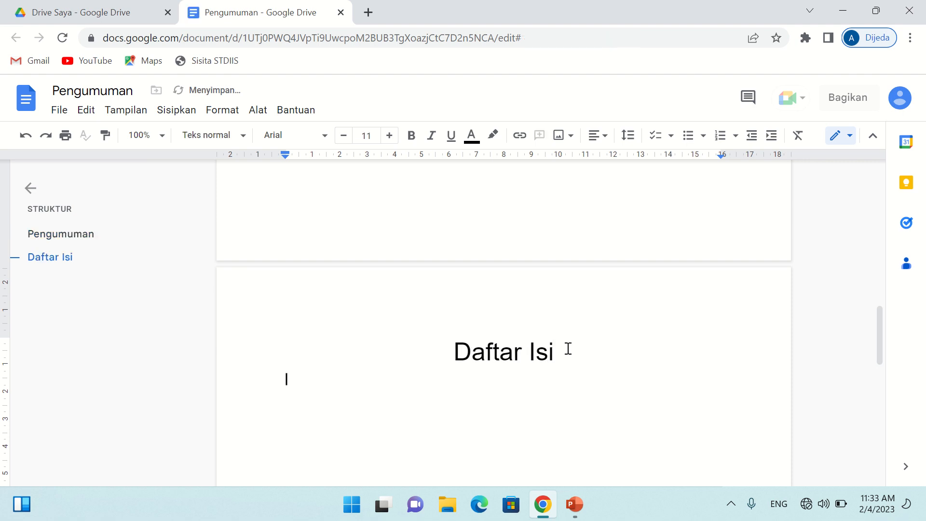
pyautogui.click(166, 110)
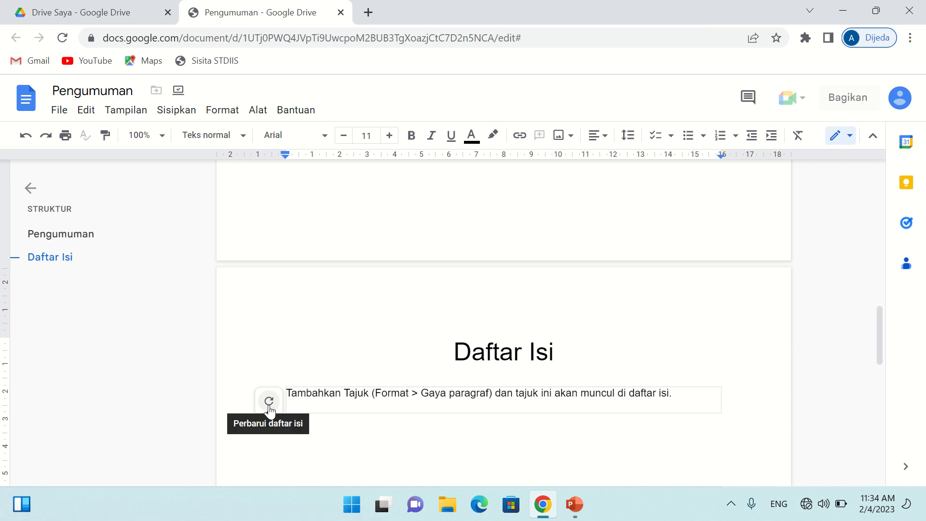
# Step: Look through the available paragraph styles, from Teks Normal to Tajuk 6, and the style options under Opsi
pyautogui.click(223, 110)
pyautogui.moveTo(313, 158)
pyautogui.moveTo(599, 202)
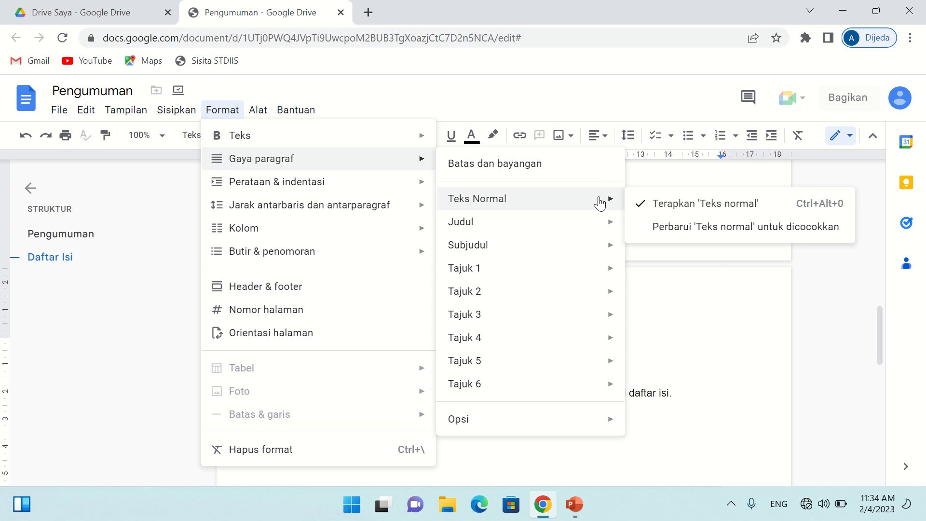
pyautogui.moveTo(599, 258)
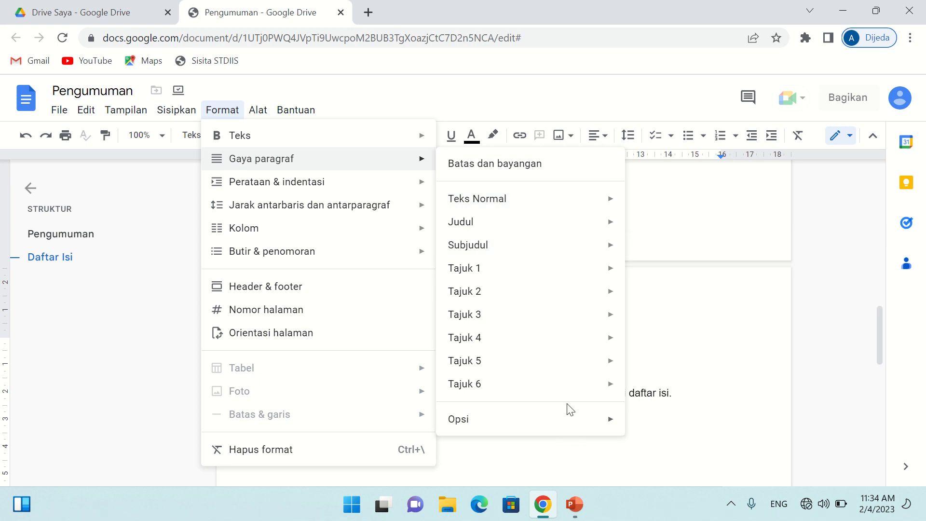
pyautogui.moveTo(558, 421)
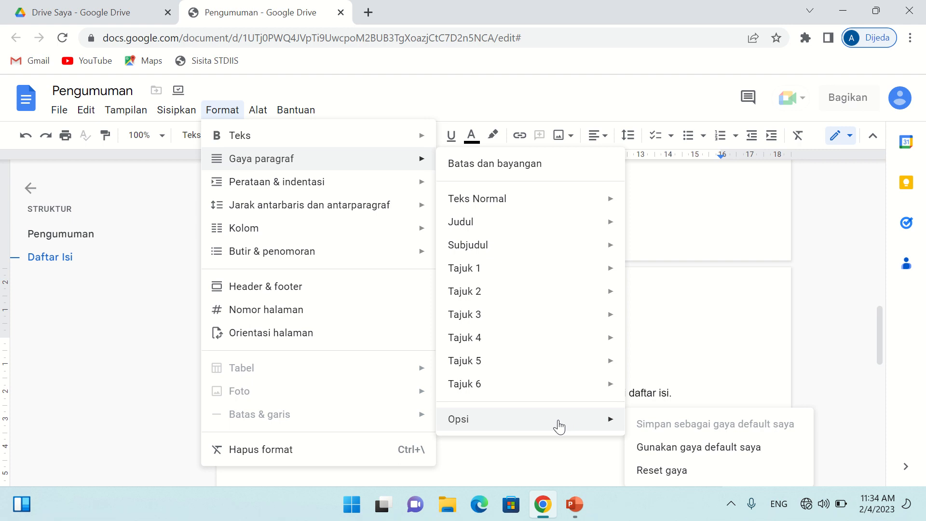